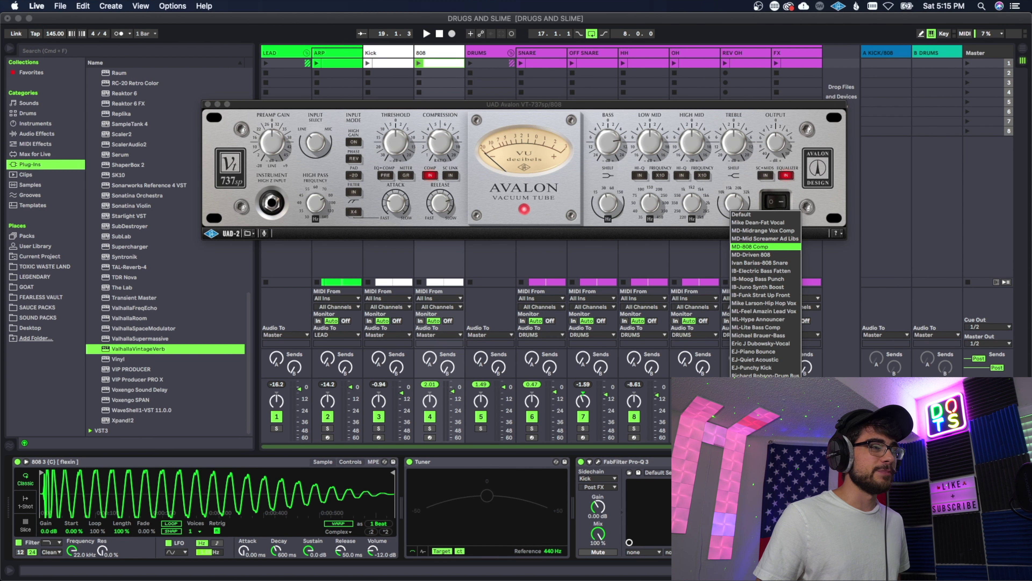
- Close the Avalon VT-737sp preset list
key("Return")
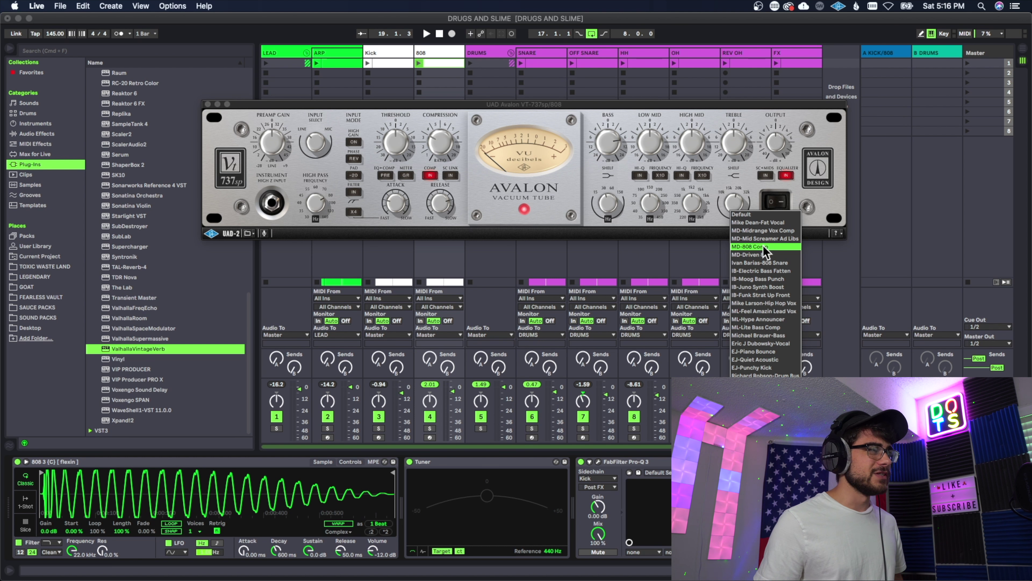
- Apply MD-808 Comp to the Avalon, play with the 808 track soloed, and switch the Avalon on
left_click(764, 248)
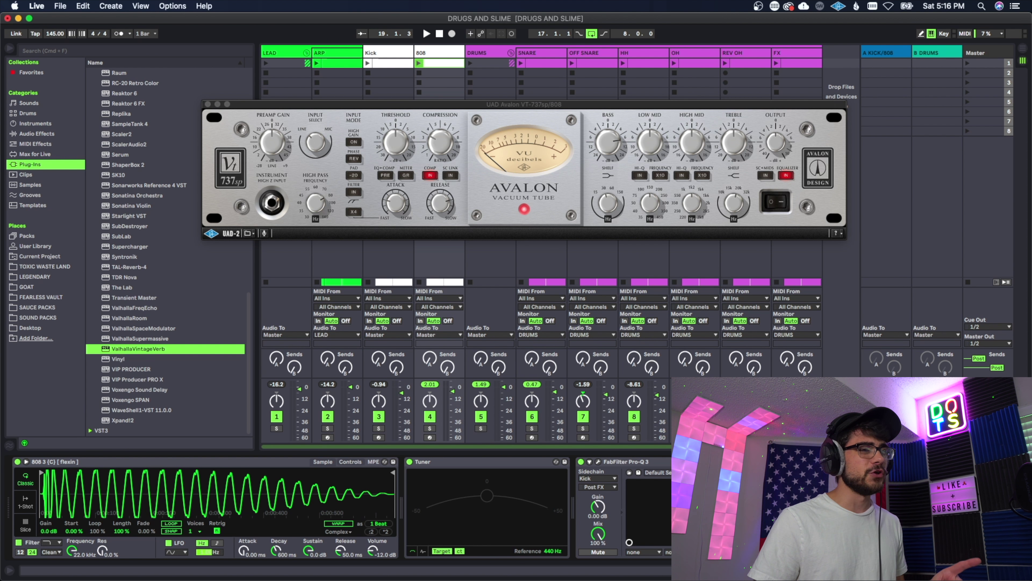
key("space")
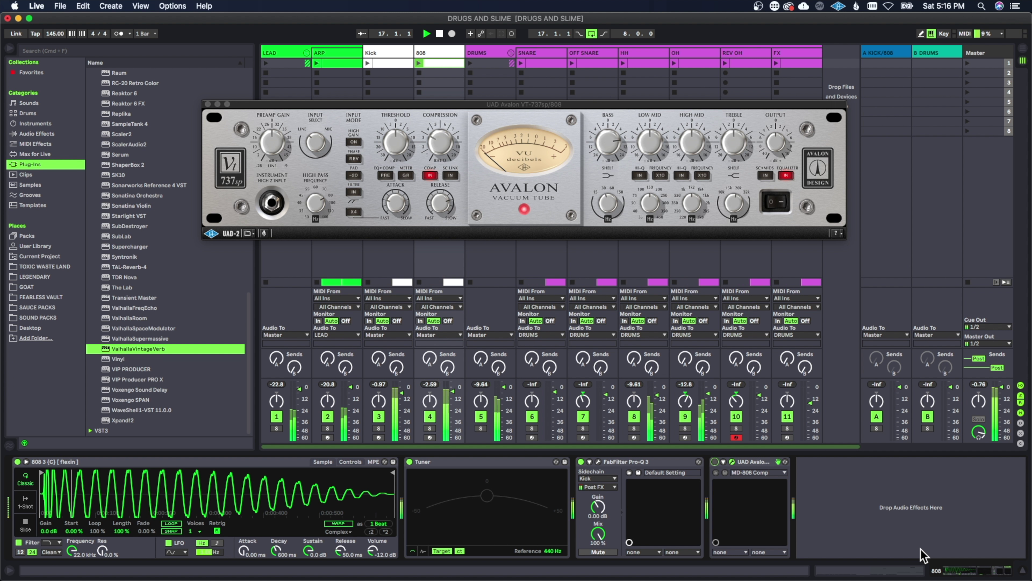
left_click(429, 428)
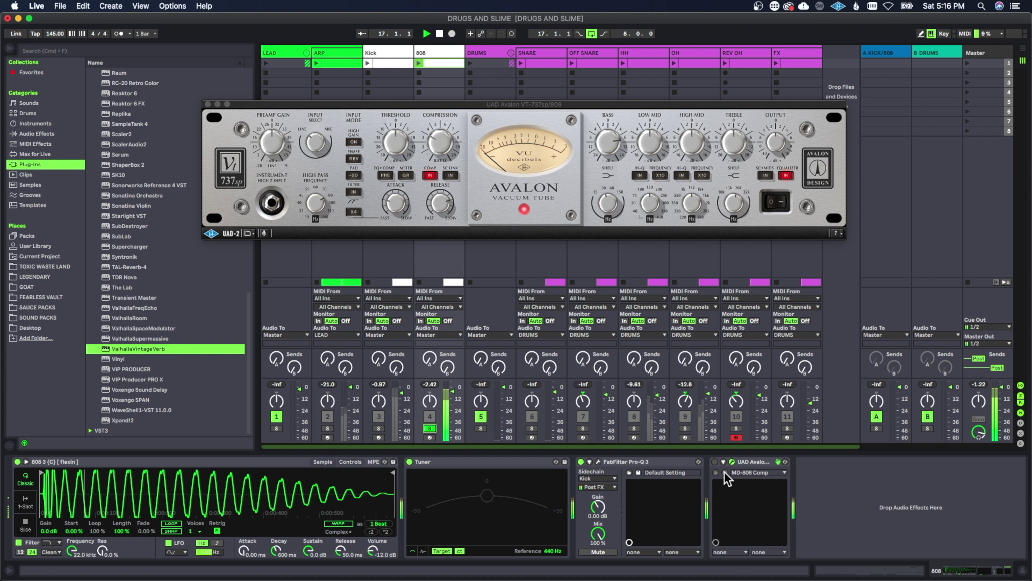
left_click(714, 462)
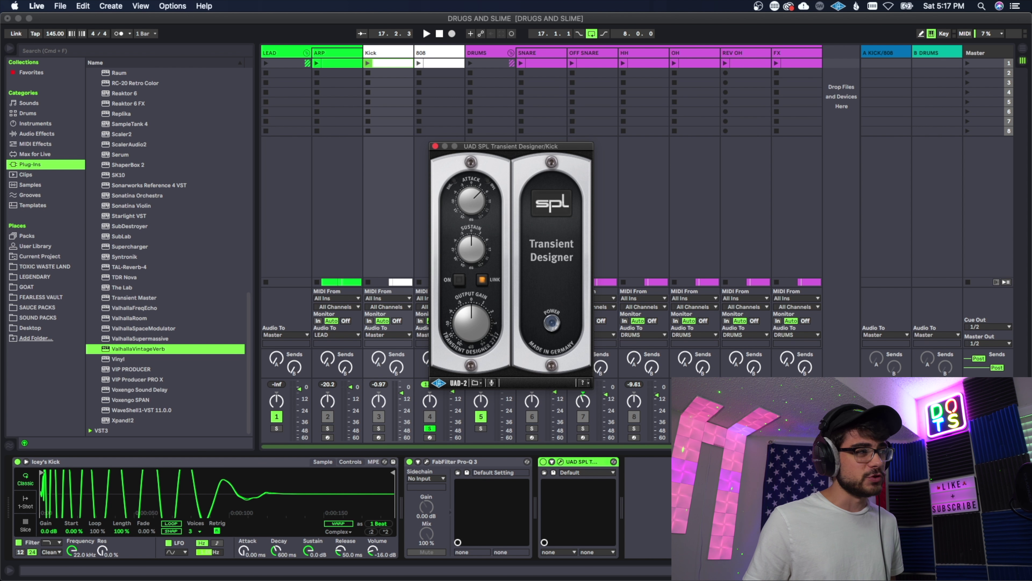
- Return to the main Live window and start song playback
left_click(592, 416)
key("space")
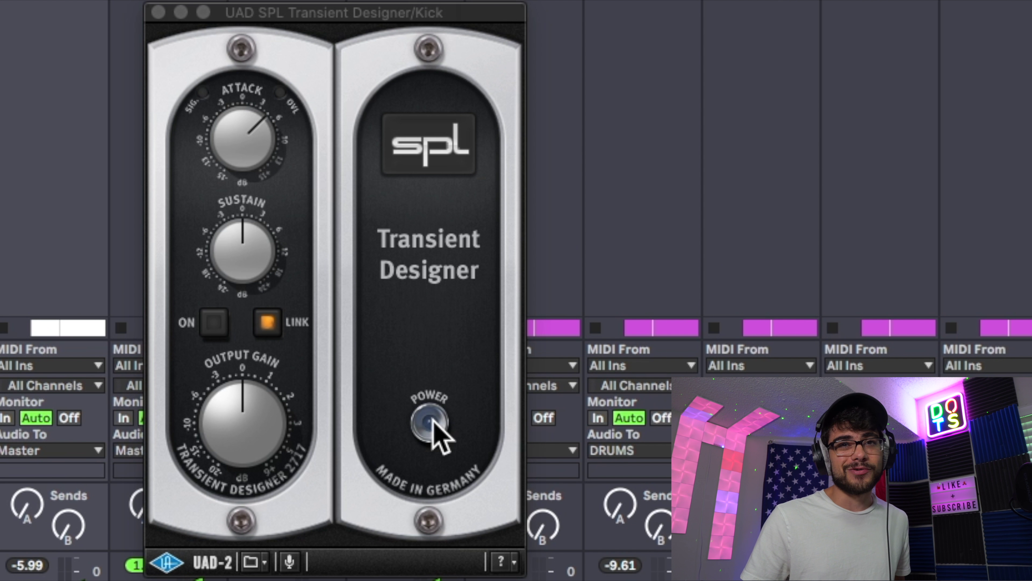
- Switch the Kick's Transient Designer on and raise its Attack
left_click(439, 423)
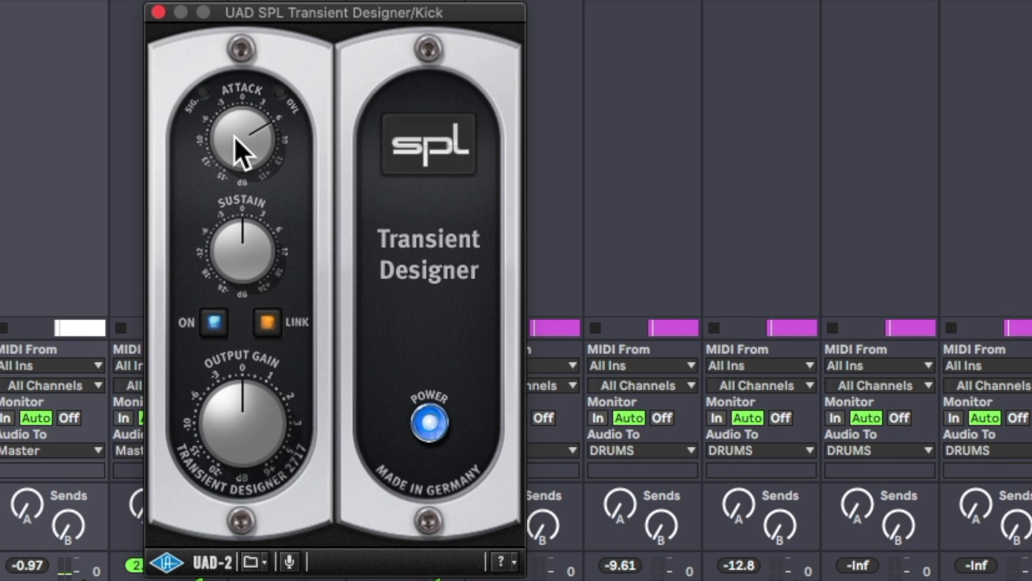
left_click_drag(234, 123, 220, 146)
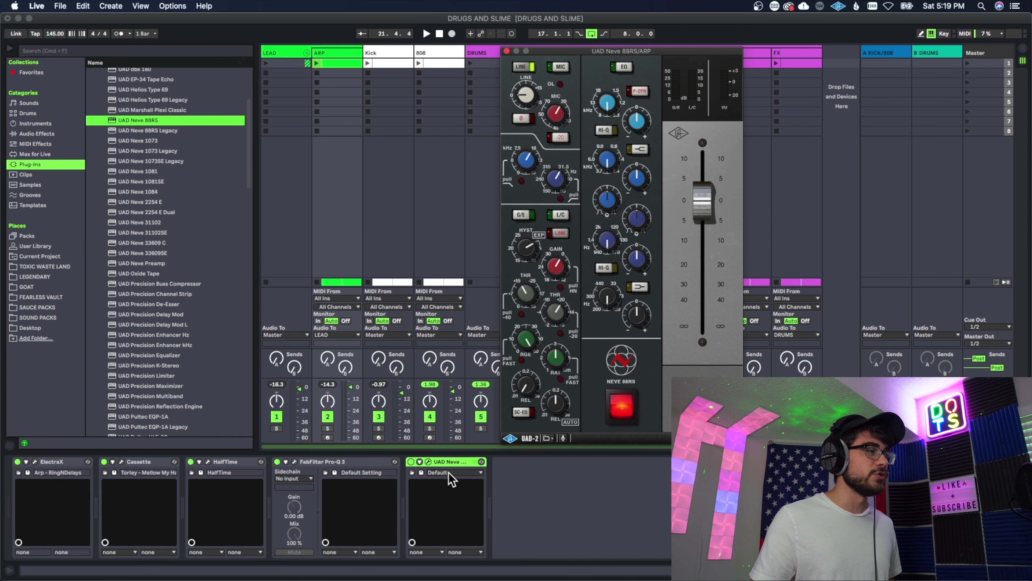
- Check the Neve 88RS presets, then solo the LEAD track and start playback
left_click(450, 472)
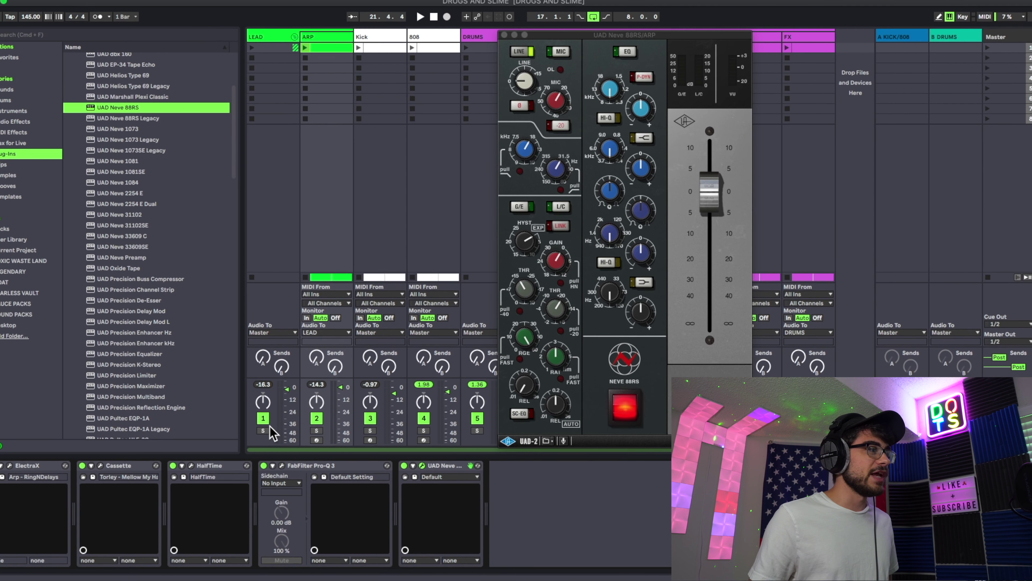
left_click(263, 431)
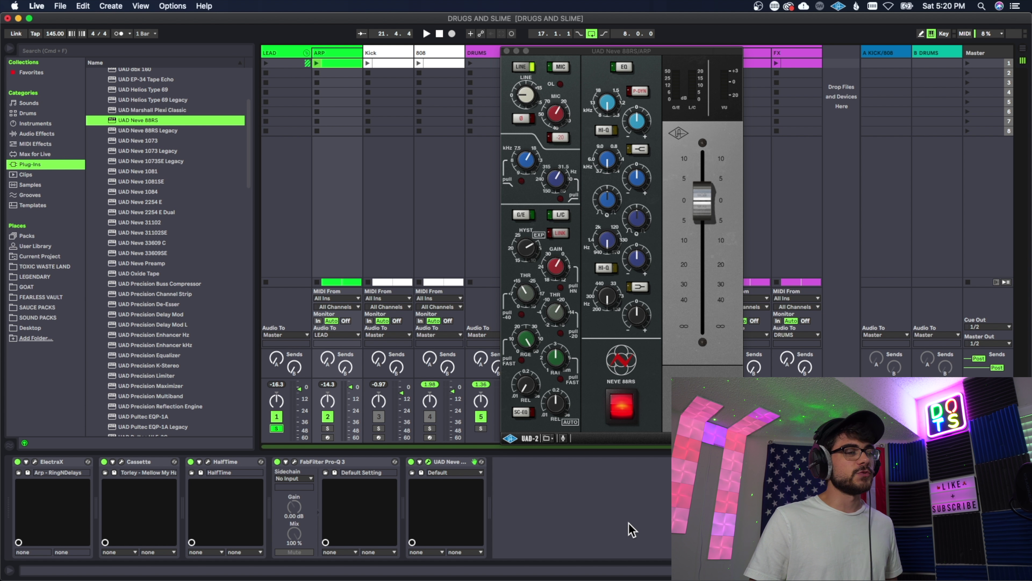
key("space")
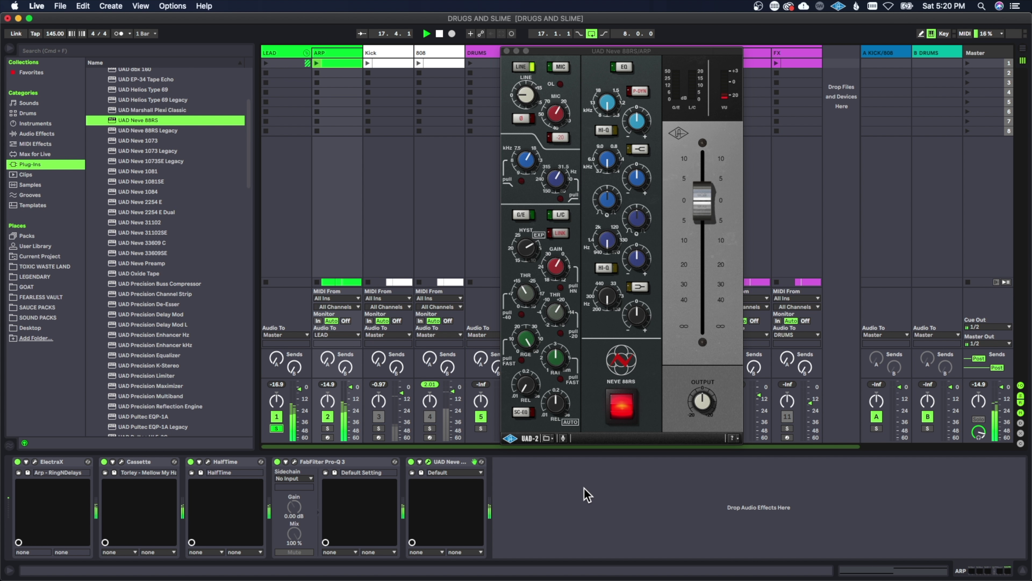
- Audition Neve presets JD-Hiphop Piano and JD-Thick Pad Enhancer, then settle on JD-Wooly Fat Elec Guitar
left_click(459, 472)
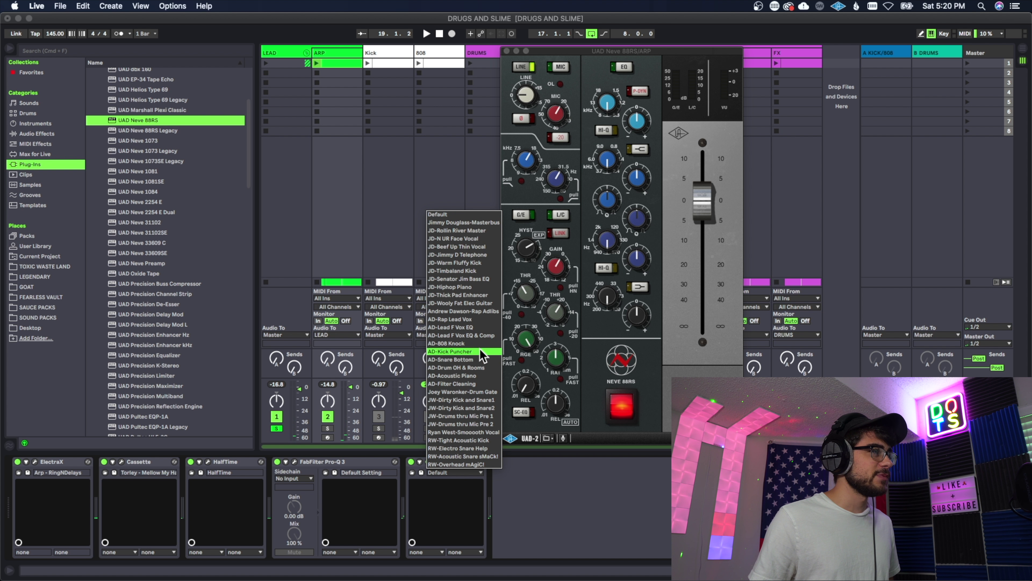
left_click(451, 286)
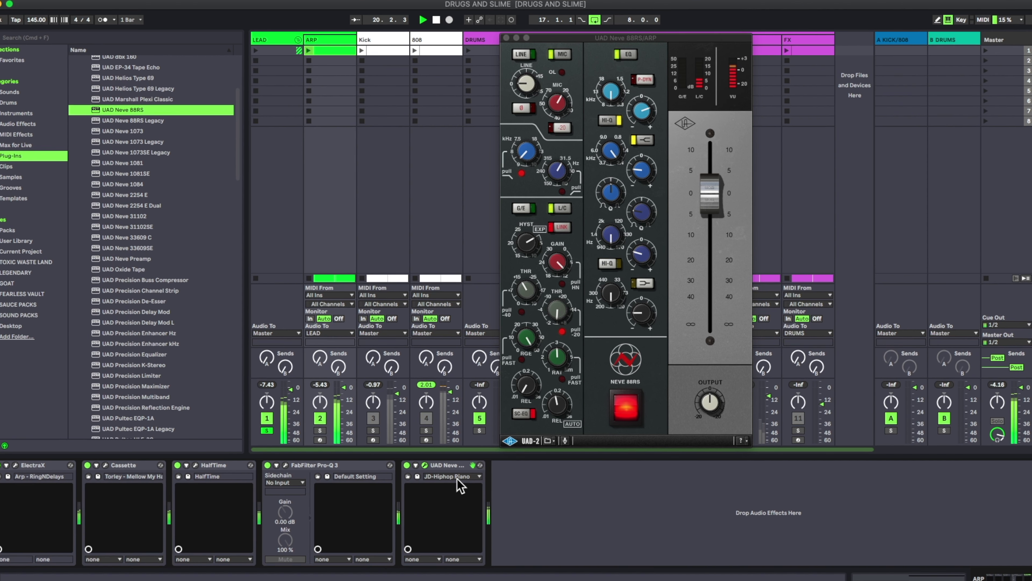
left_click(458, 473)
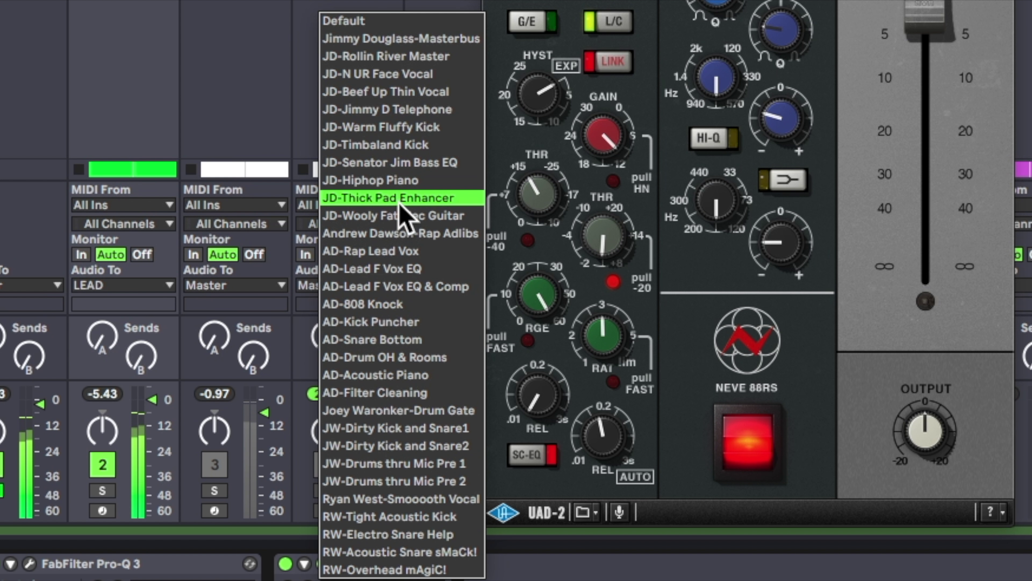
left_click(400, 205)
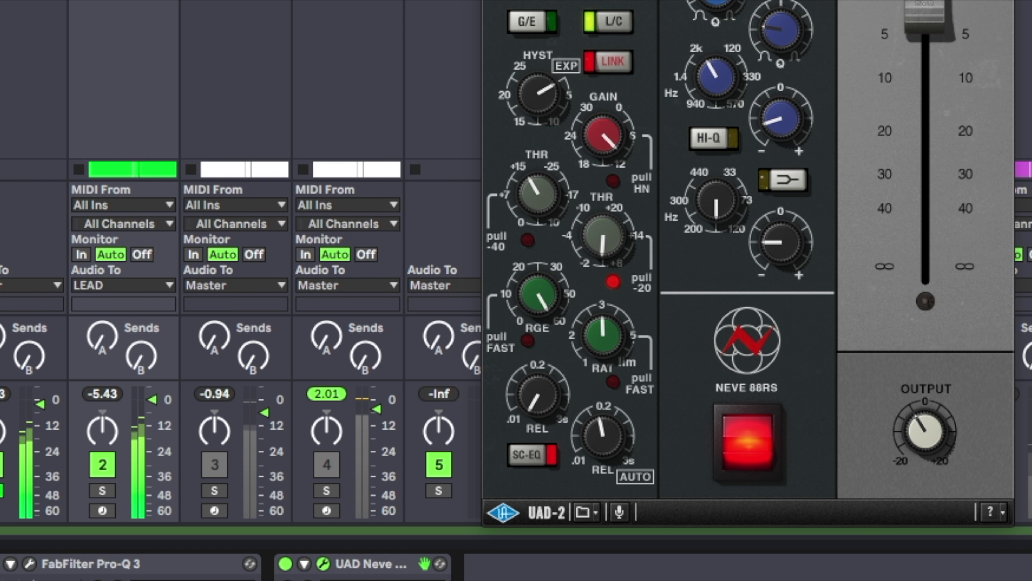
left_click(366, 574)
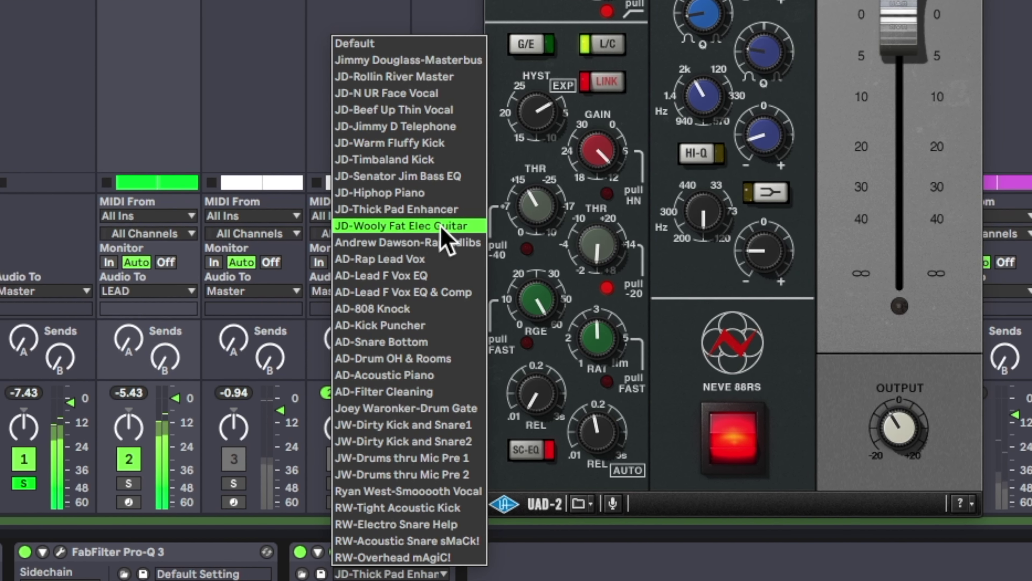
left_click(437, 218)
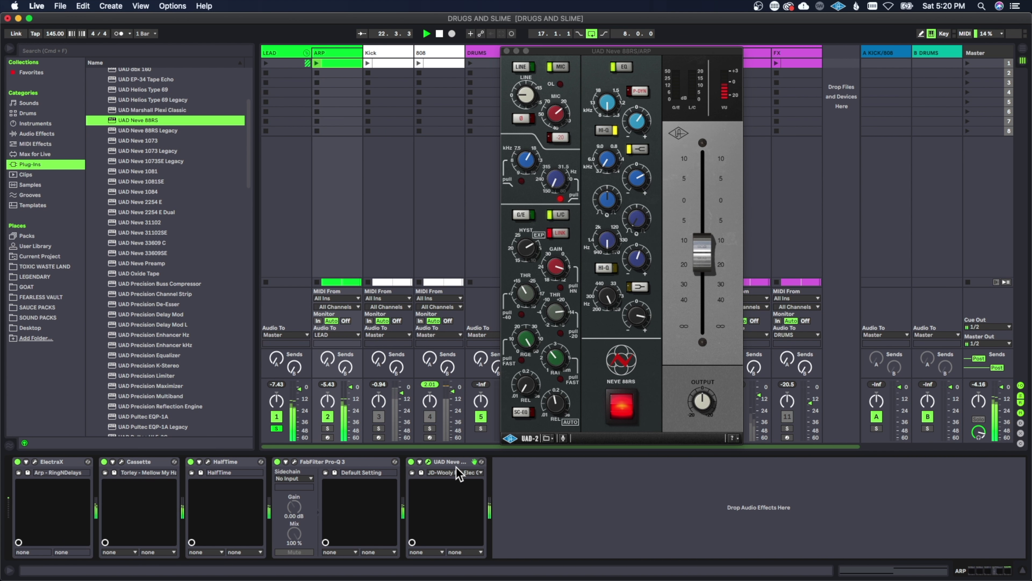
left_click(452, 472)
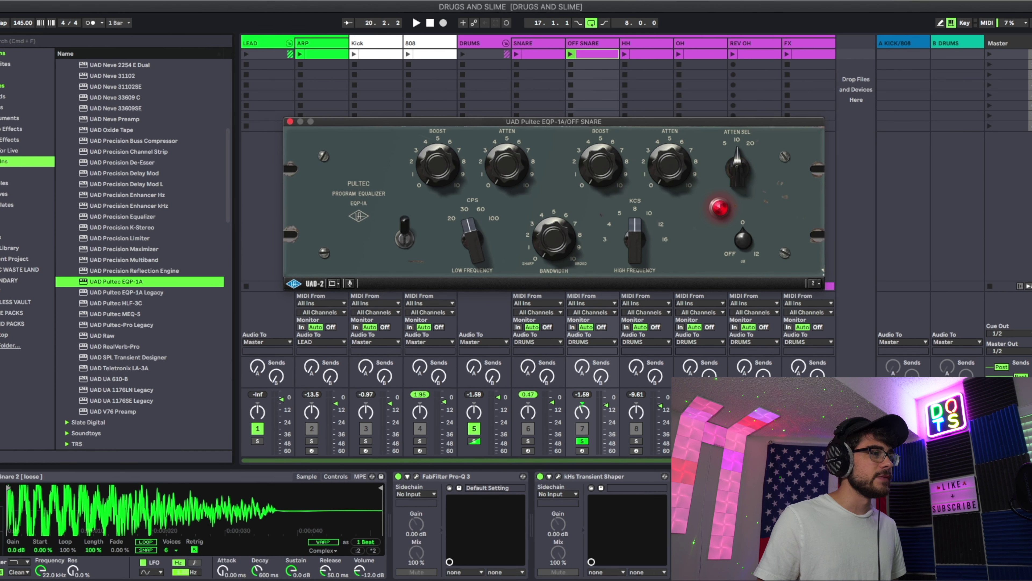
- Start playback and load the DI-A-U-T-O-Matic Snare preset on the Pultec EQP-1A
right_click(792, 209)
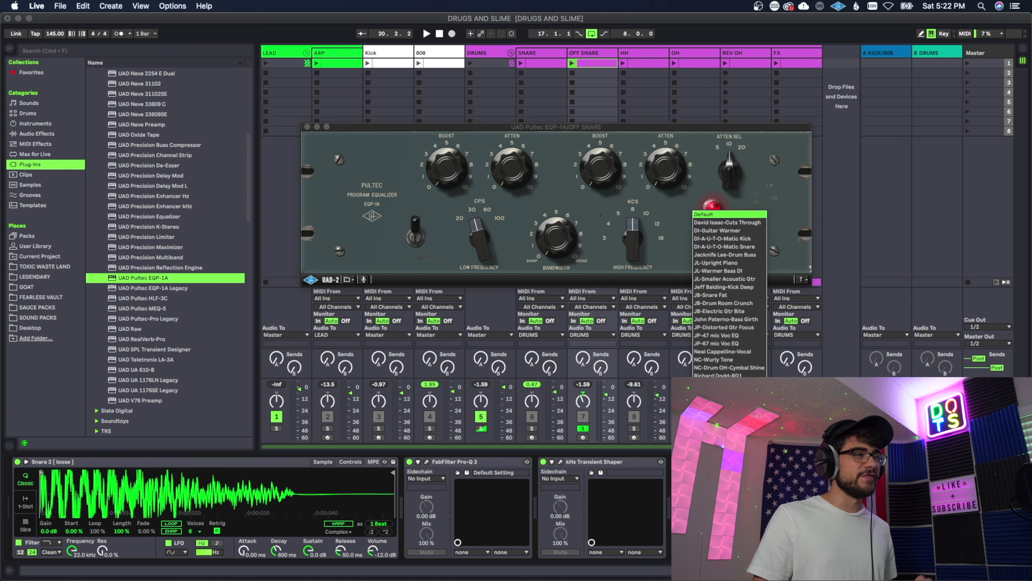
key("Escape")
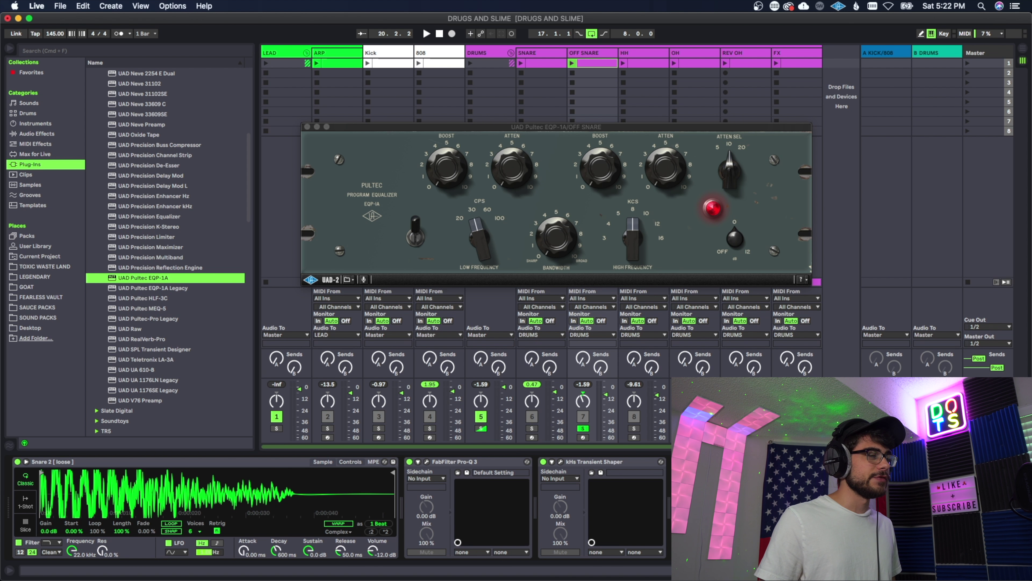
key("space")
left_click(725, 247)
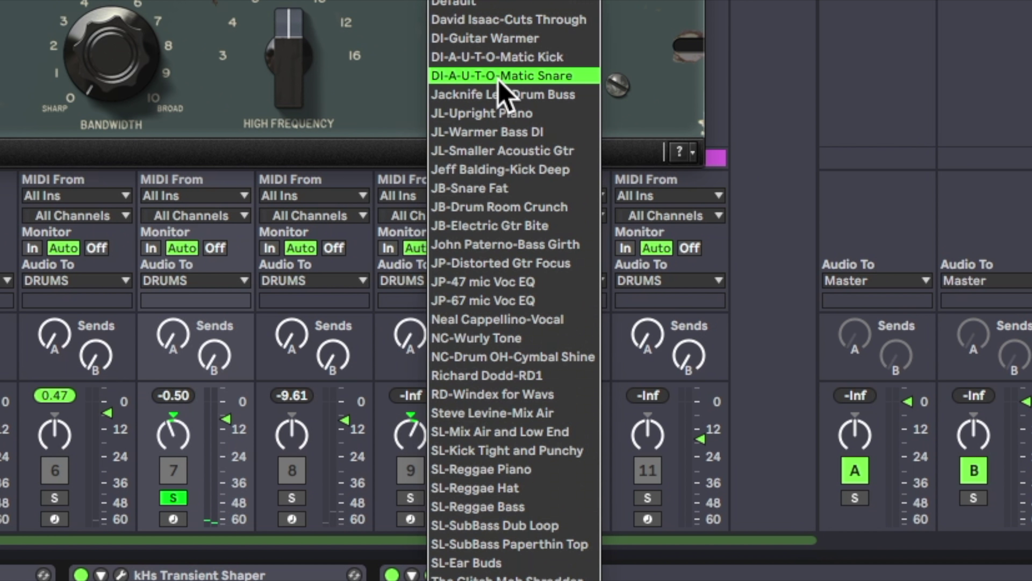
left_click(521, 92)
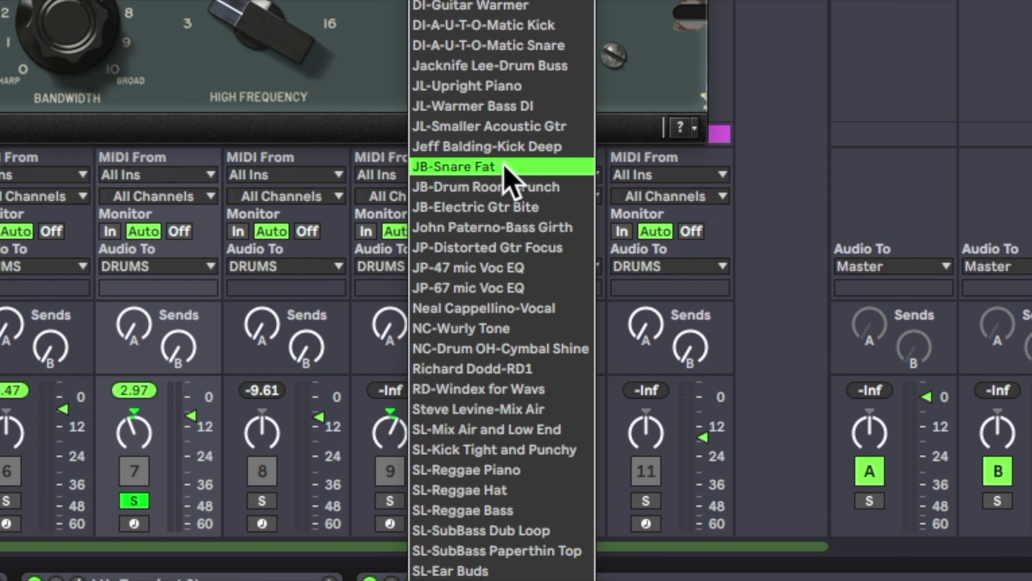
- Switch the Pultec to the JB-Snare Fat preset
left_click(505, 168)
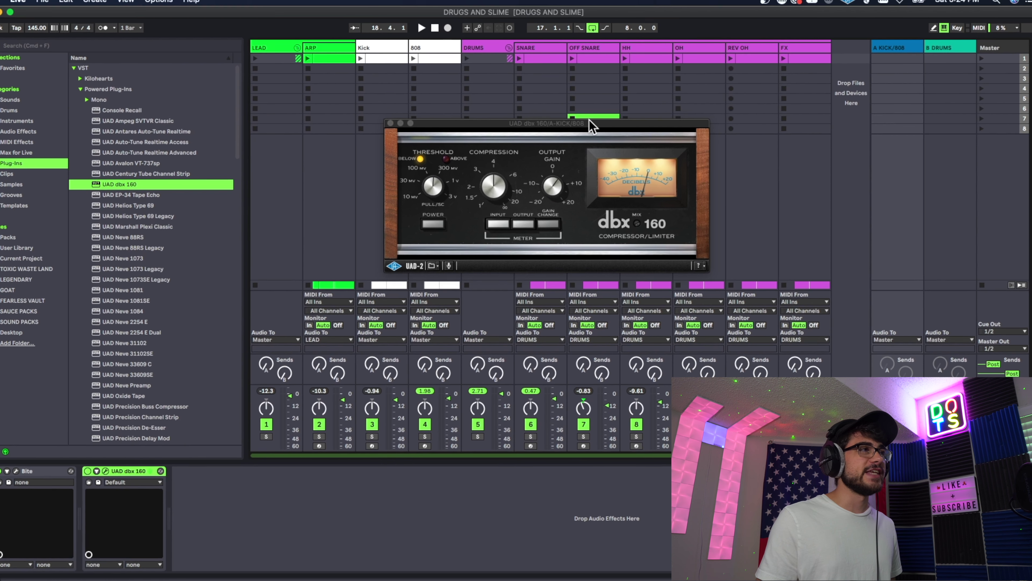
- Remove the Bite effect from the A KICK/808 return's chain
left_click(589, 118)
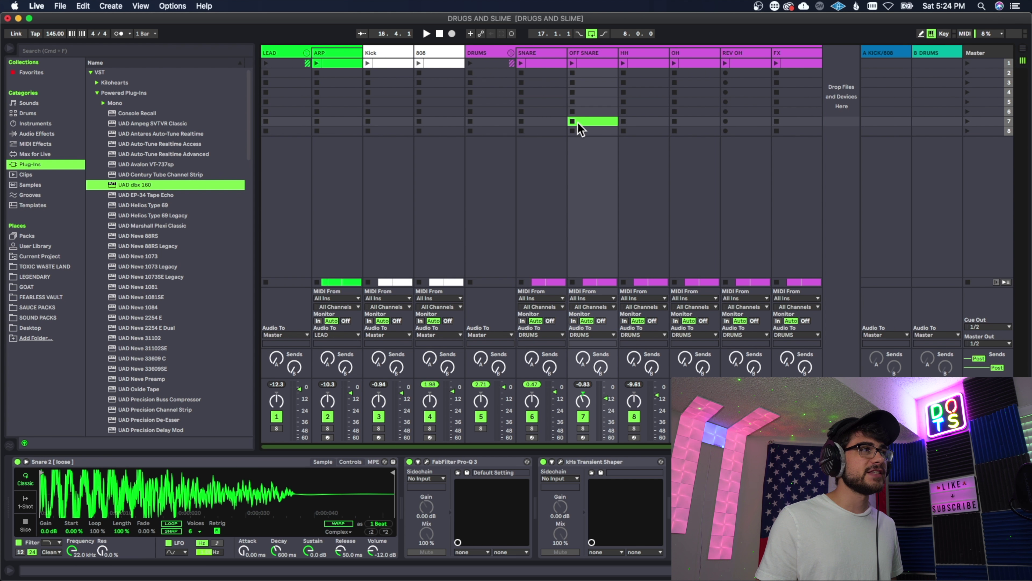
left_click(886, 57)
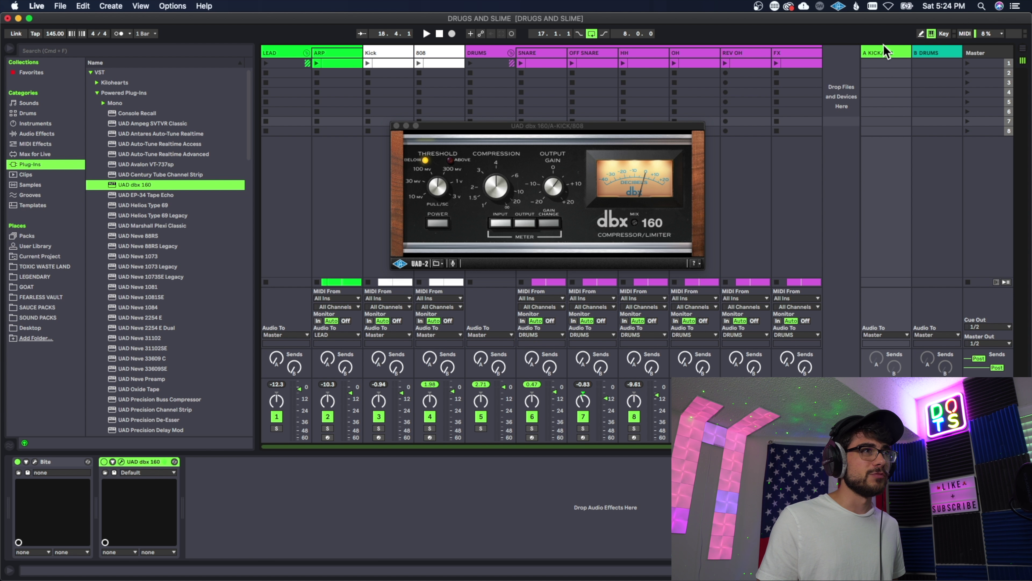
left_click(63, 463)
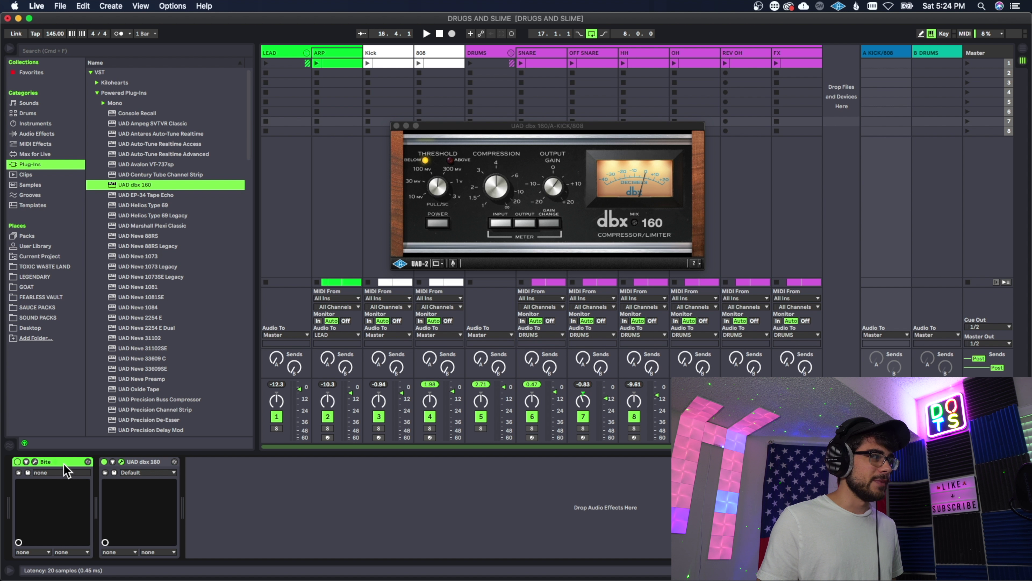
key("Delete")
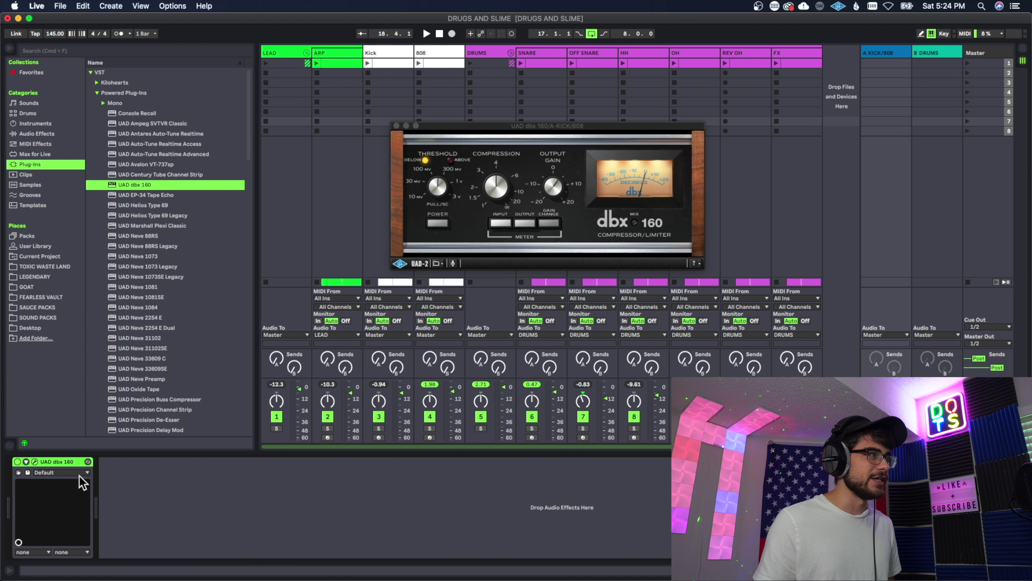
- Load the Hard Kick preset on the dbx 160 and close its window
left_click(61, 473)
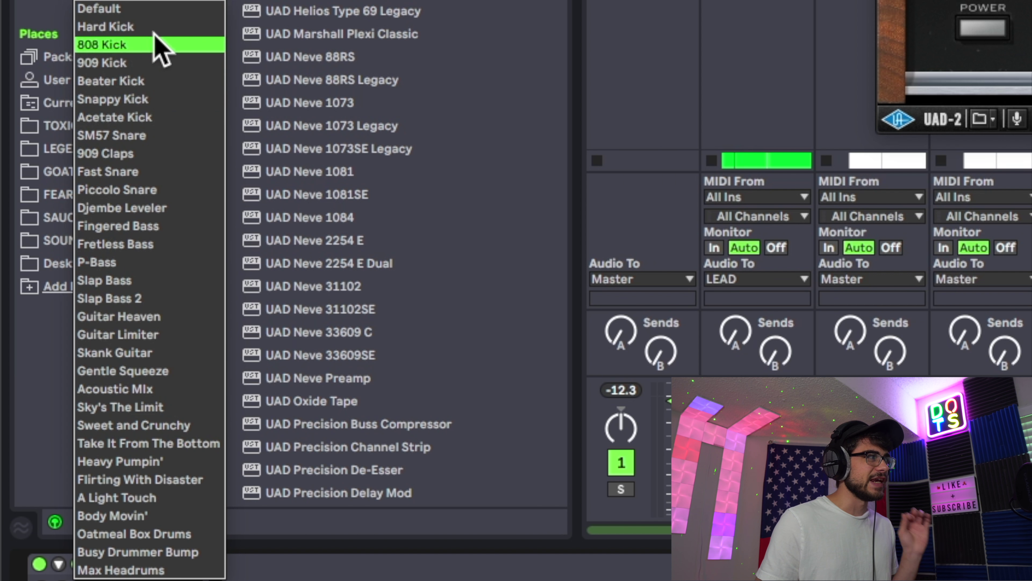
left_click(154, 26)
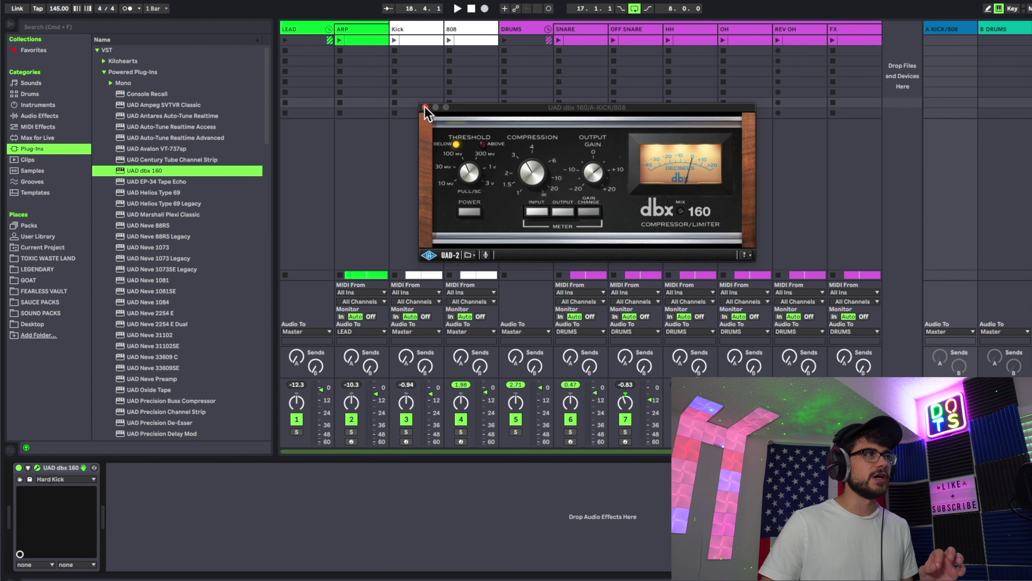
left_click(394, 127)
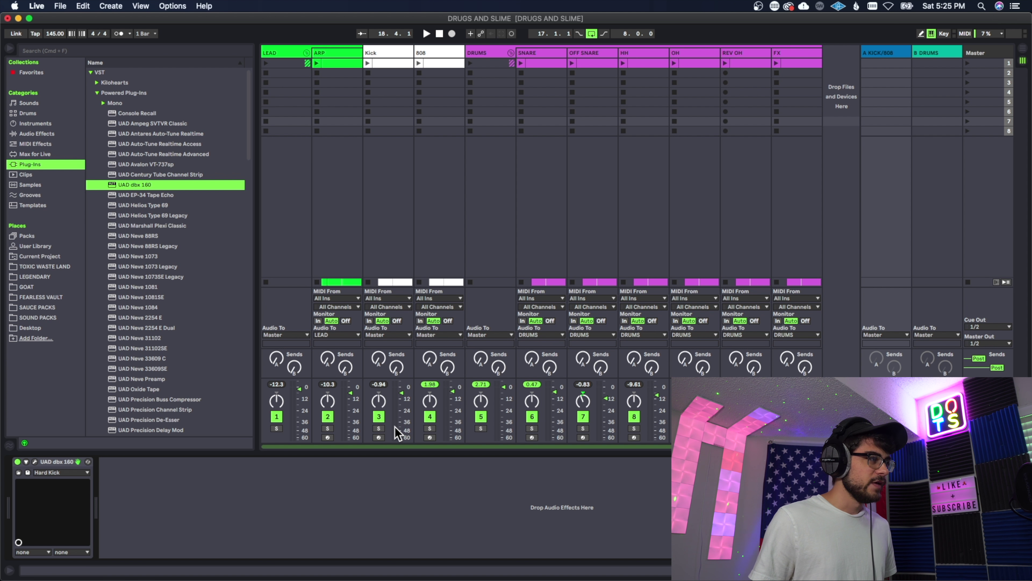
- Solo the Kick track and play the song to hear the kick
left_click(378, 429)
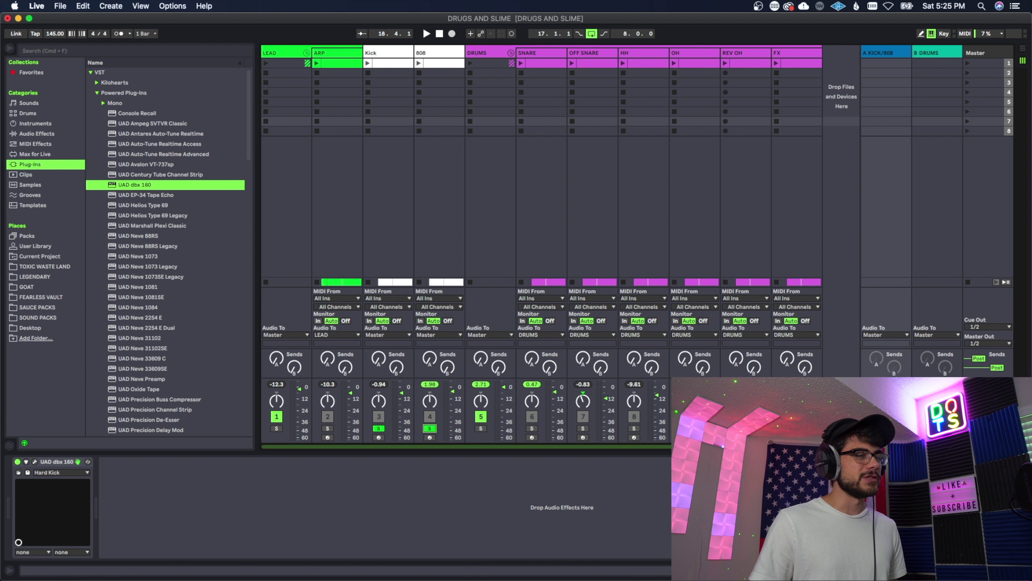
key("space")
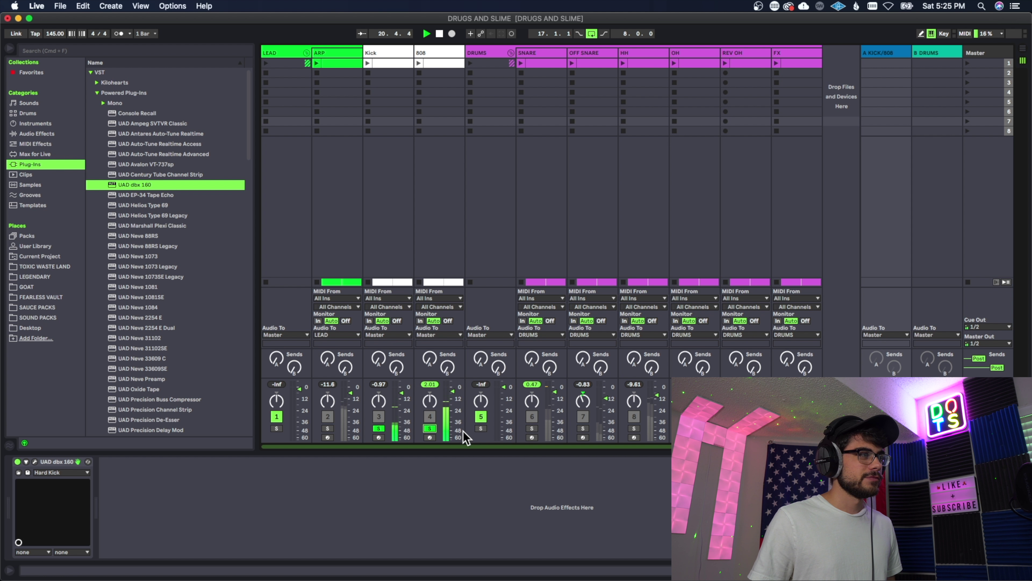